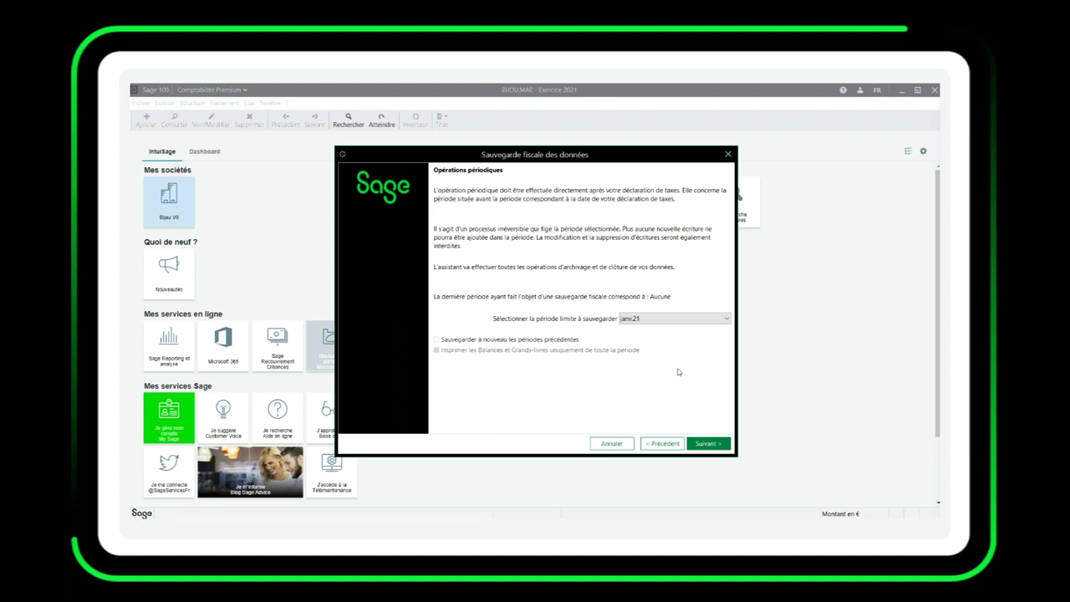
Set the periodic backup's limit period to déc.21, with balances and general ledgers printed only for the whole period, and proceed to the summary
{"action": "left_click", "coordinate": [667, 319]}
{"action": "scroll", "coordinate": [656, 385], "scroll_direction": "down", "scroll_amount": 1}
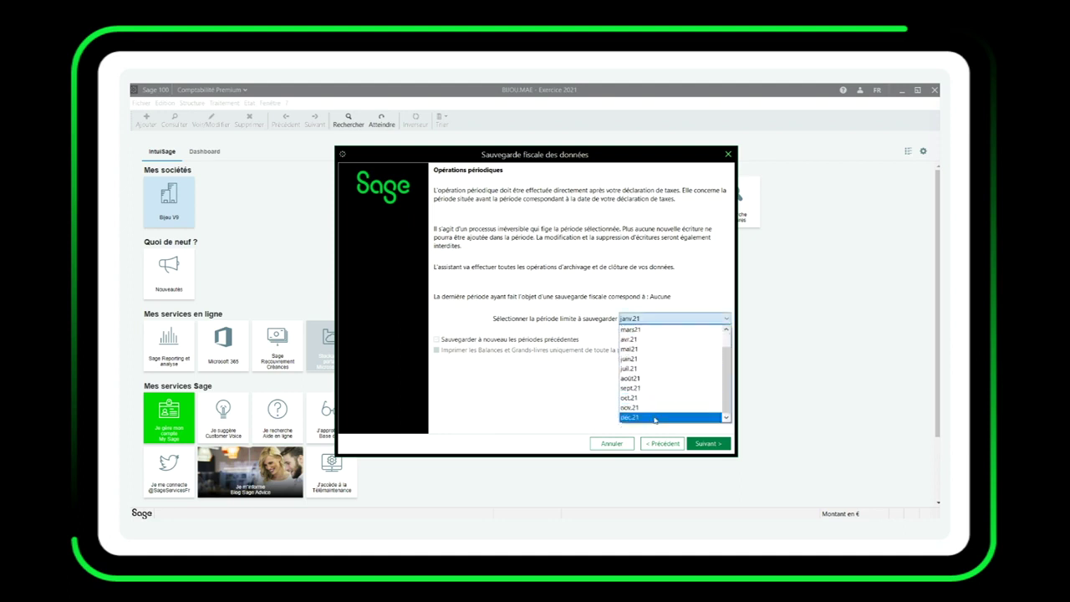
{"action": "left_click", "coordinate": [649, 416]}
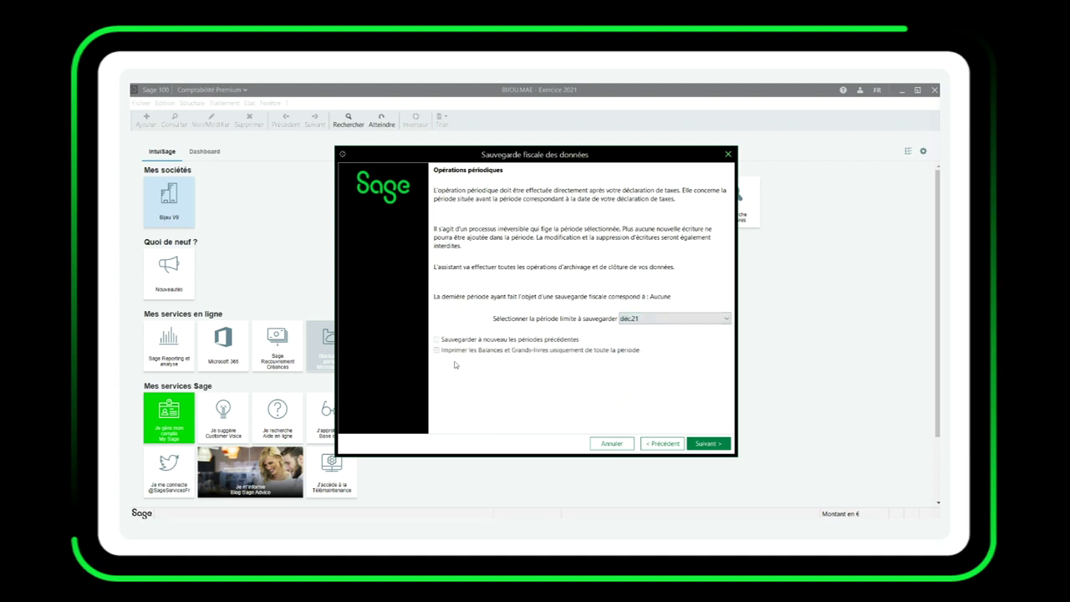
{"action": "left_click", "coordinate": [433, 336]}
{"action": "left_click", "coordinate": [486, 351]}
{"action": "left_click", "coordinate": [711, 444]}
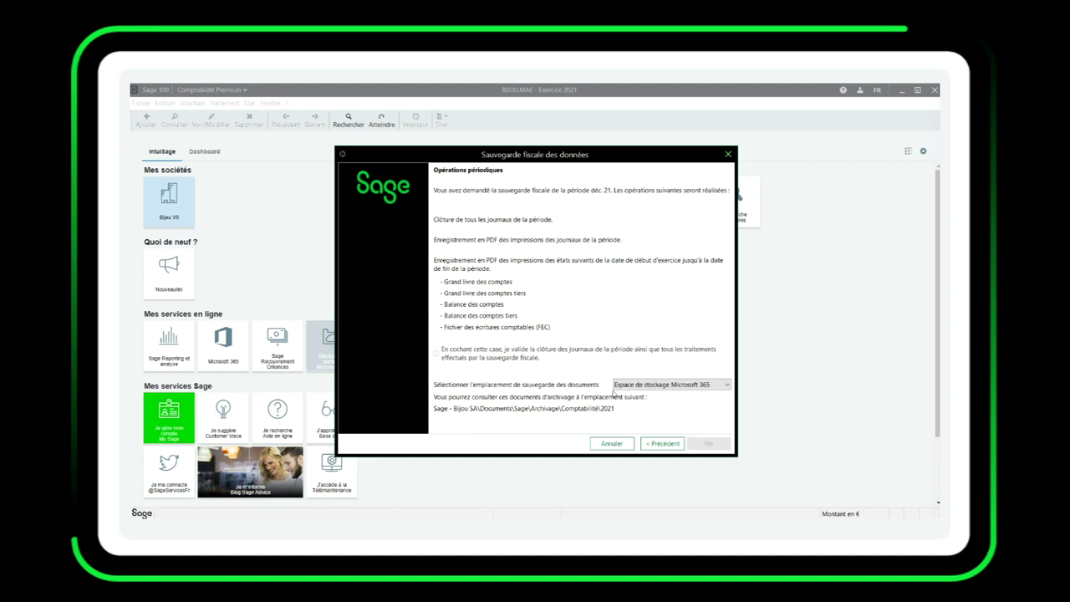
Store the periodic documents in the Répertoire d'archivage fiscal, validate the closing of the period's journals, and run the periodic backup
{"action": "left_click", "coordinate": [632, 386]}
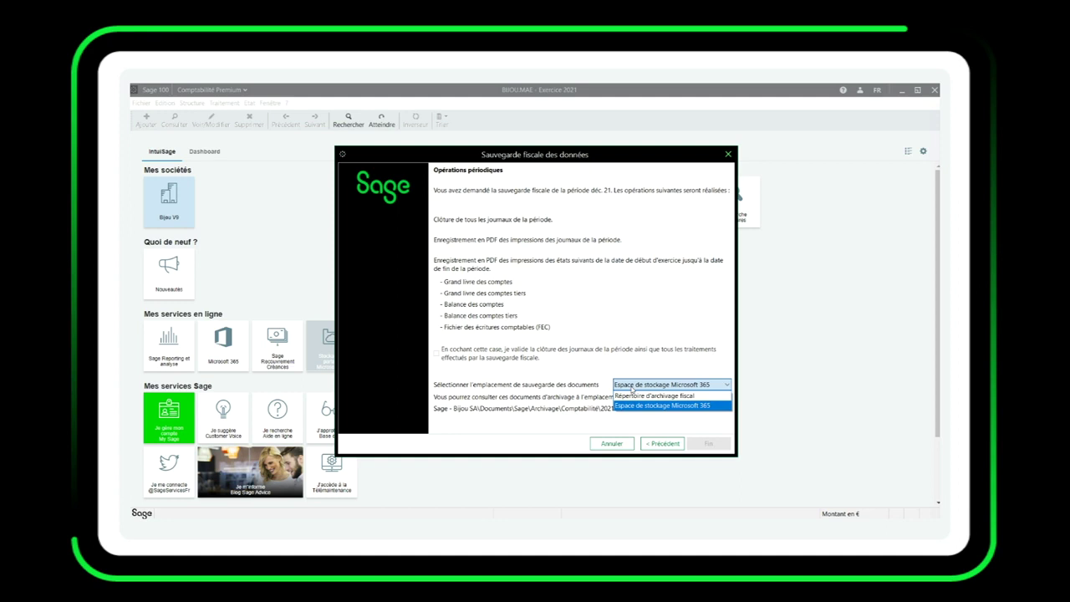
{"action": "left_click", "coordinate": [633, 396]}
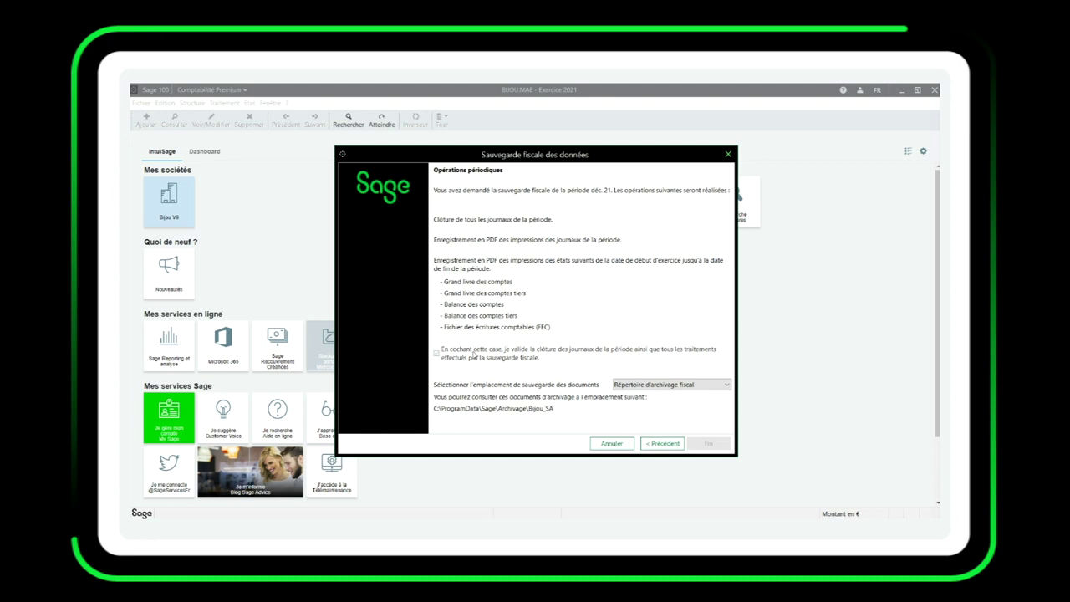
{"action": "left_click", "coordinate": [475, 354]}
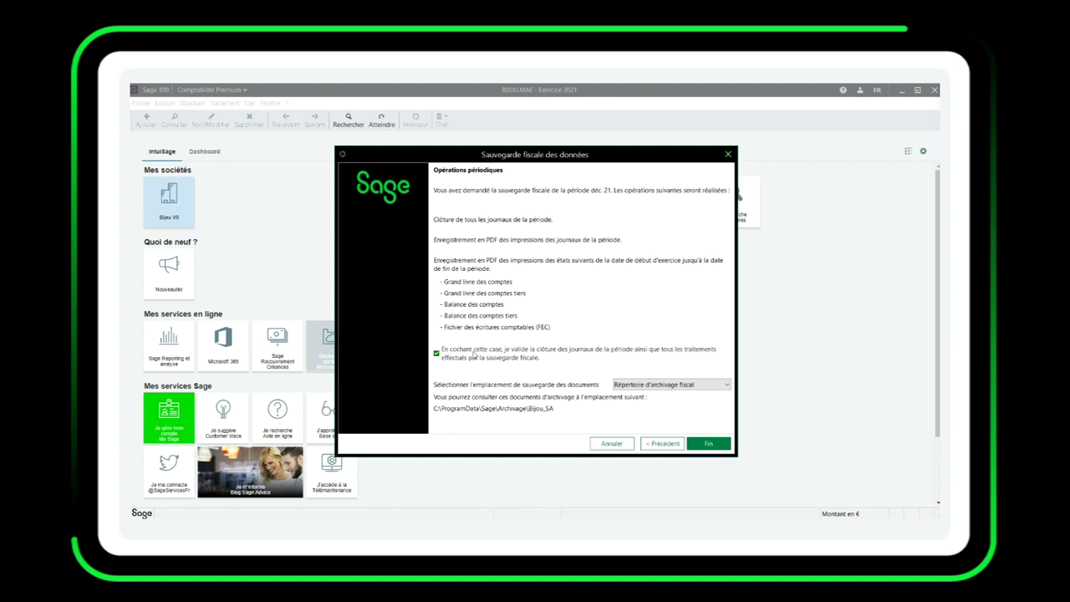
{"action": "left_click", "coordinate": [711, 444]}
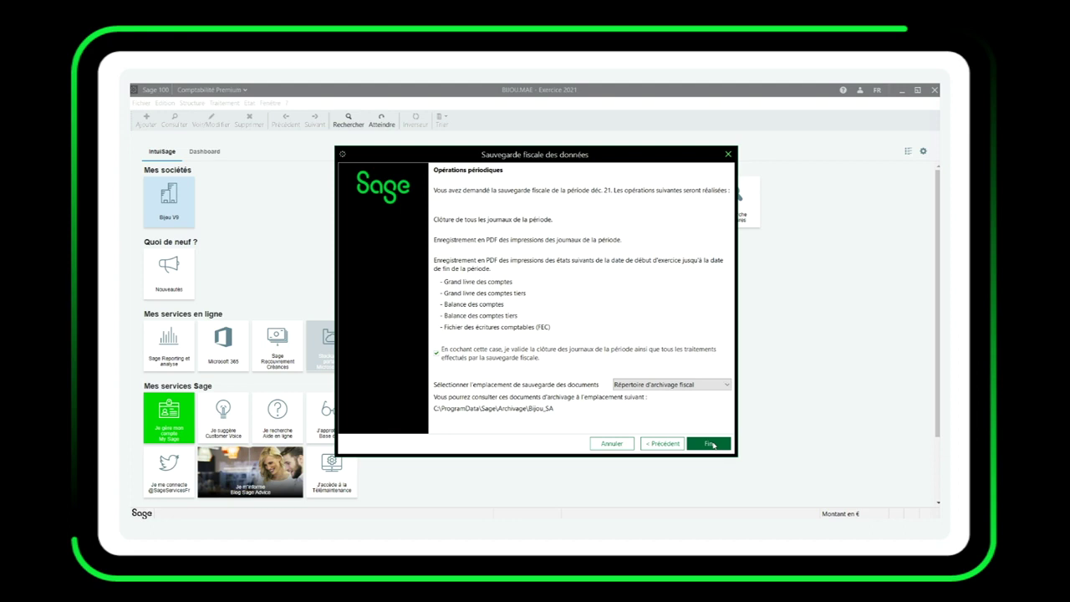
{"action": "left_click", "coordinate": [712, 444]}
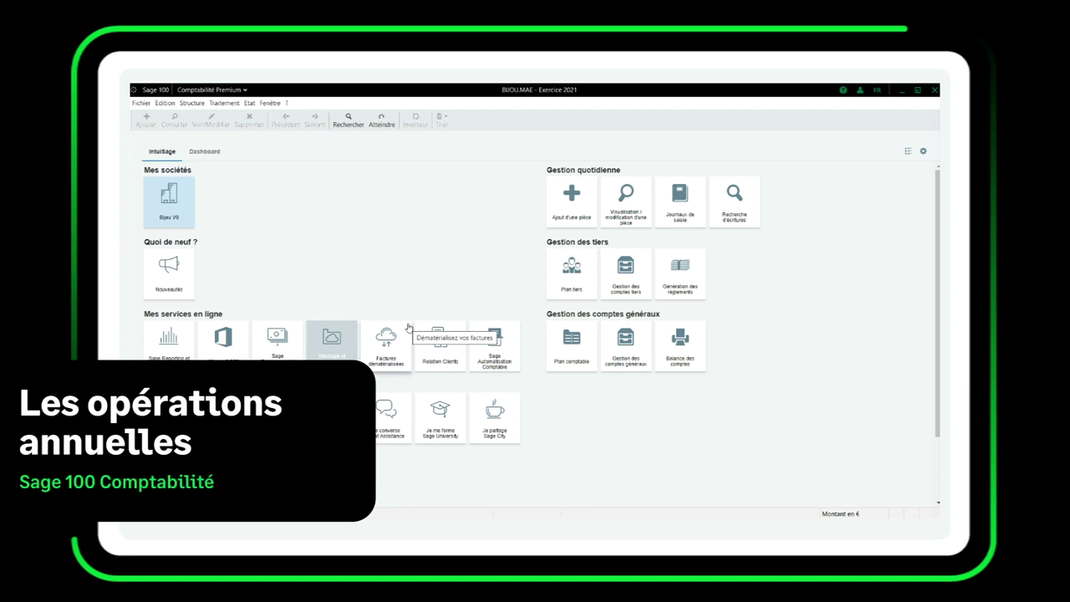
Start a fiscal data backup for the annual operations under the Général tax regime and proceed to the exercise 2021 summary
{"action": "left_click", "coordinate": [222, 103]}
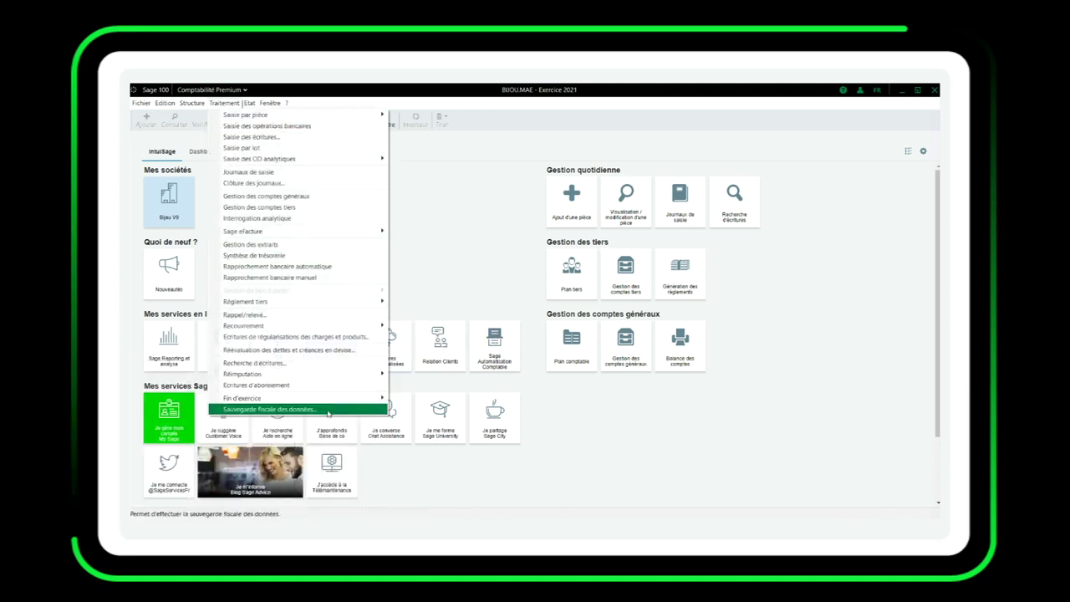
{"action": "left_click", "coordinate": [267, 409]}
{"action": "left_click", "coordinate": [472, 295]}
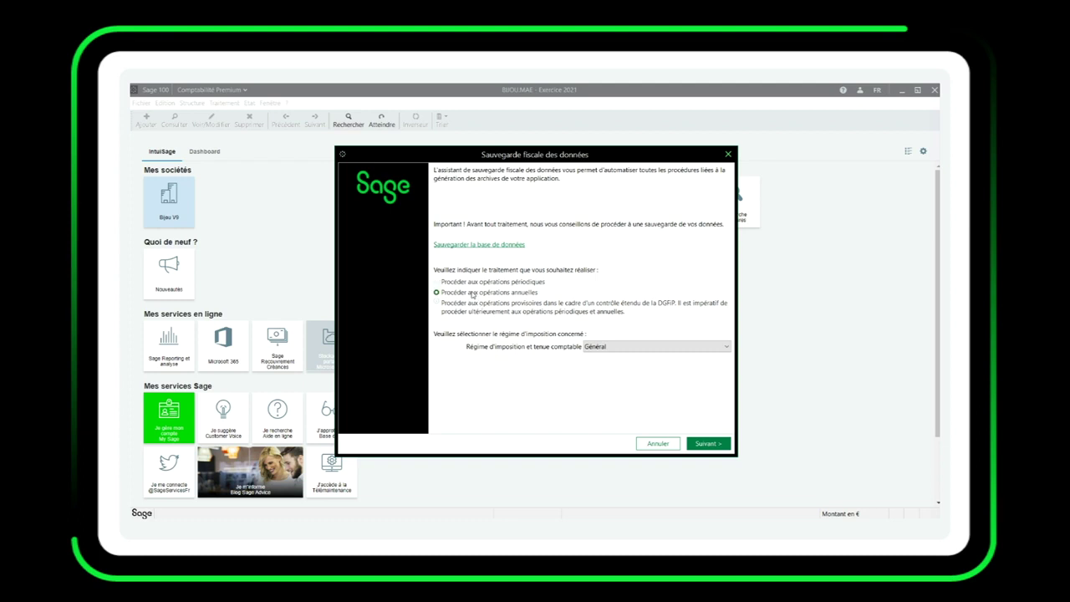
{"action": "left_click", "coordinate": [710, 443]}
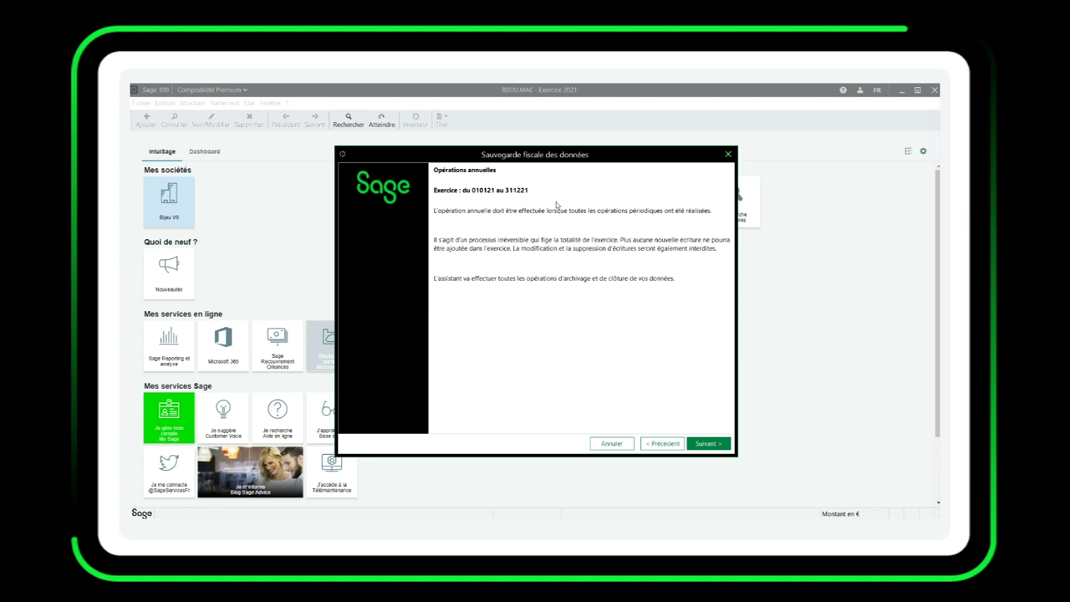
{"action": "left_click", "coordinate": [709, 443]}
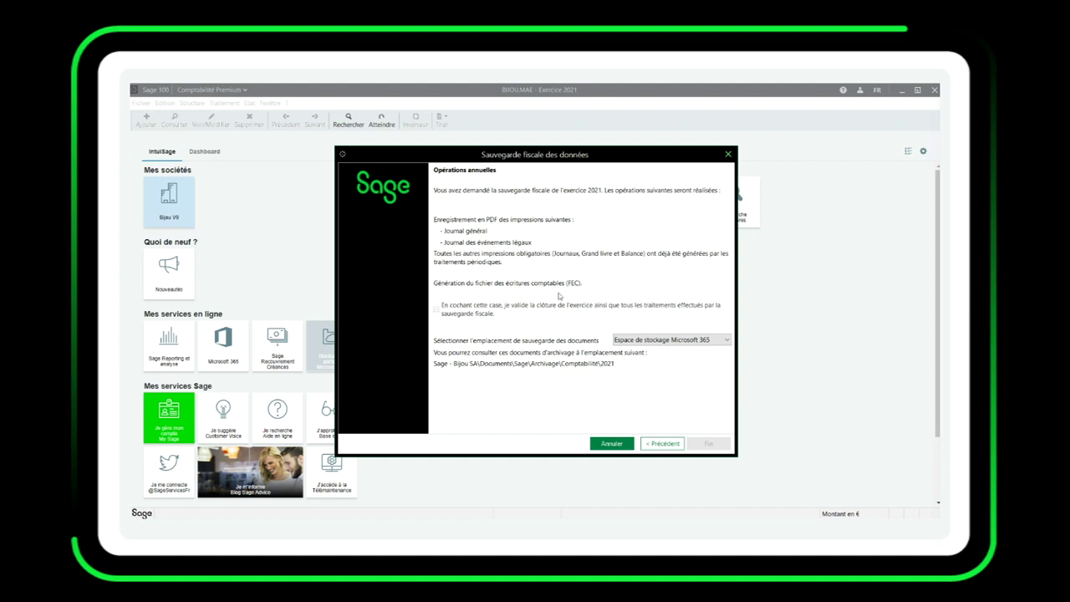
Store the annual documents in the Répertoire d'archivage fiscal, validate the closing of the exercise, and run the annual backup
{"action": "left_click", "coordinate": [656, 339]}
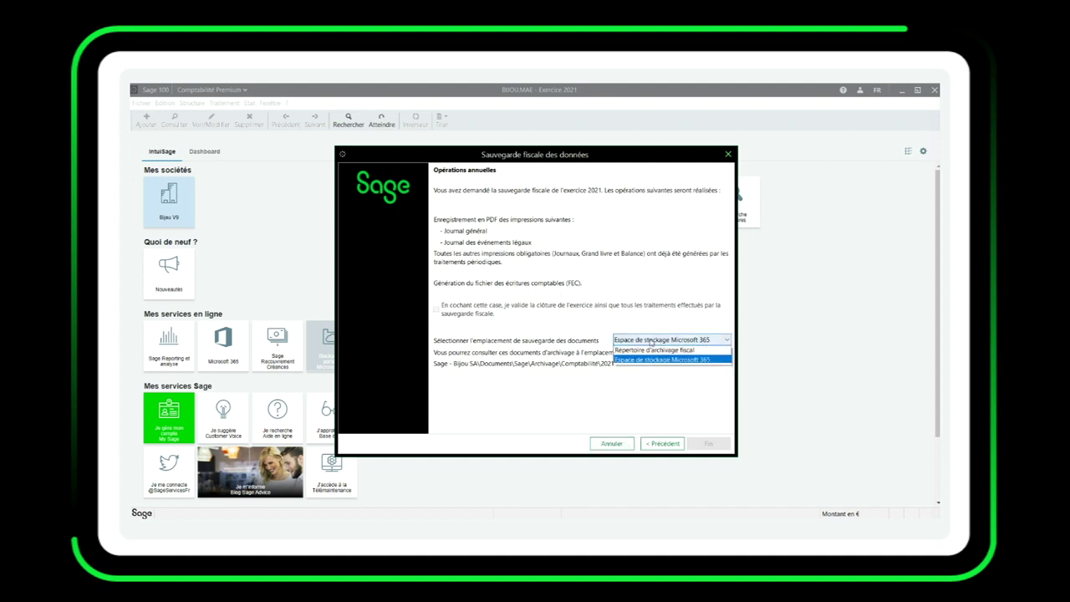
{"action": "left_click", "coordinate": [649, 352]}
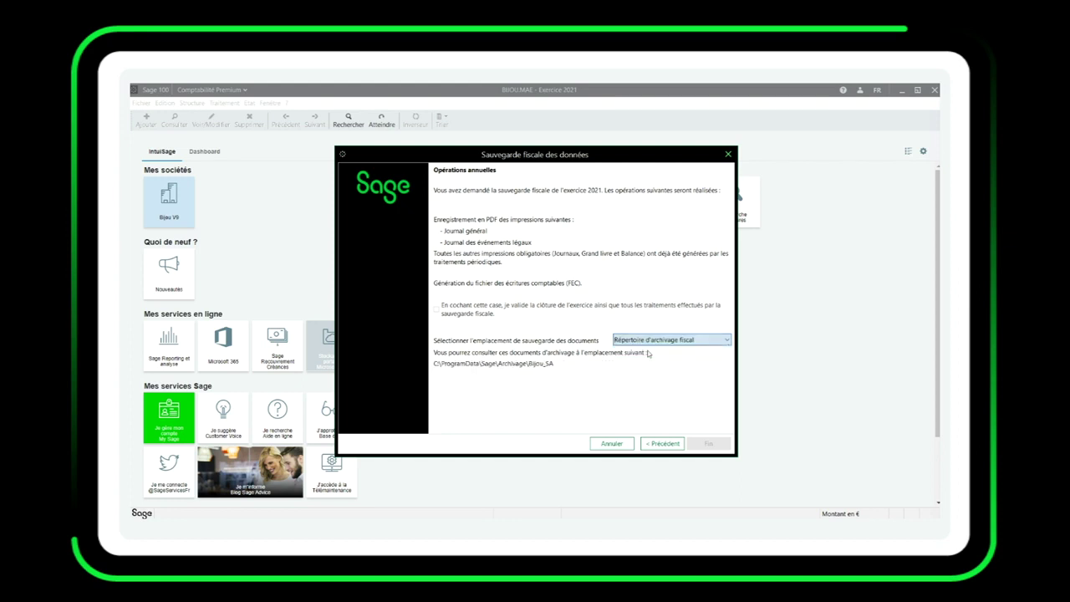
{"action": "left_click", "coordinate": [454, 316]}
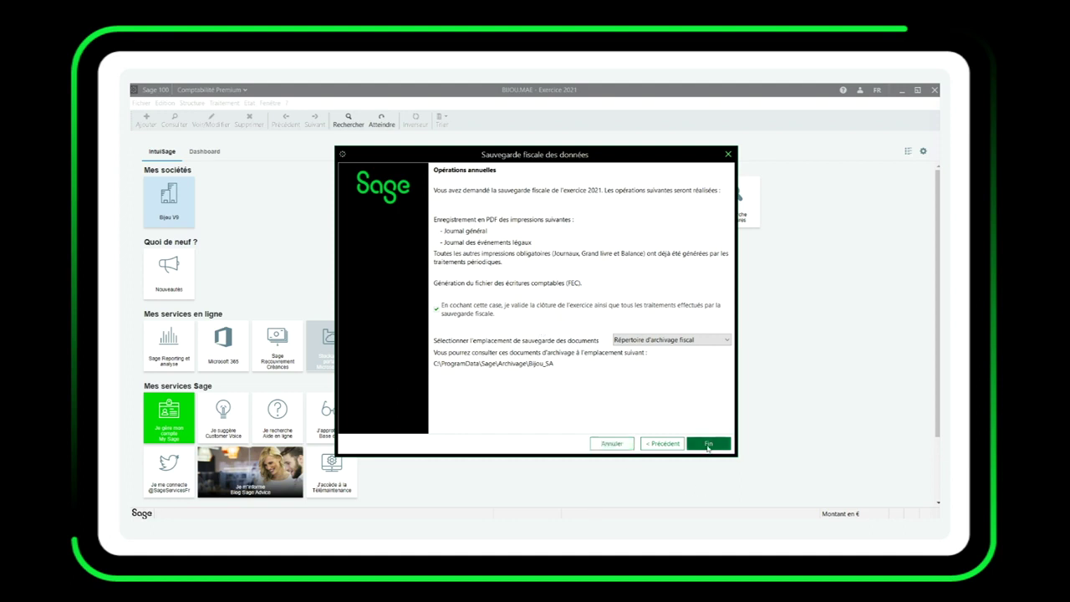
{"action": "left_click", "coordinate": [708, 445]}
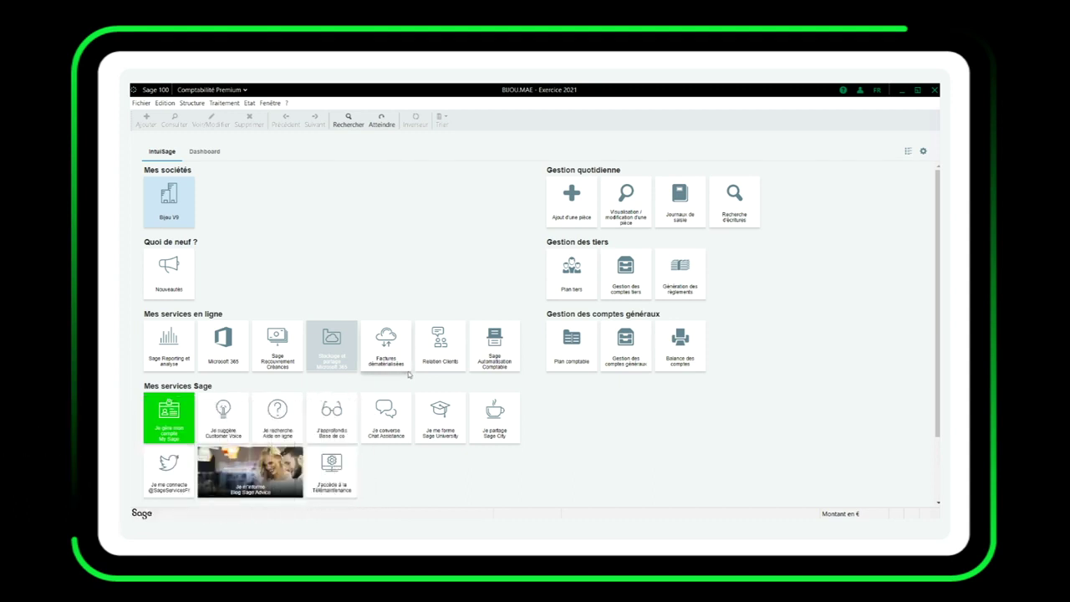
Examine the entries of the Achats journal for janv.21 among the open entry journals of Exercice 2021, and close the journal windows
{"action": "left_click", "coordinate": [272, 104]}
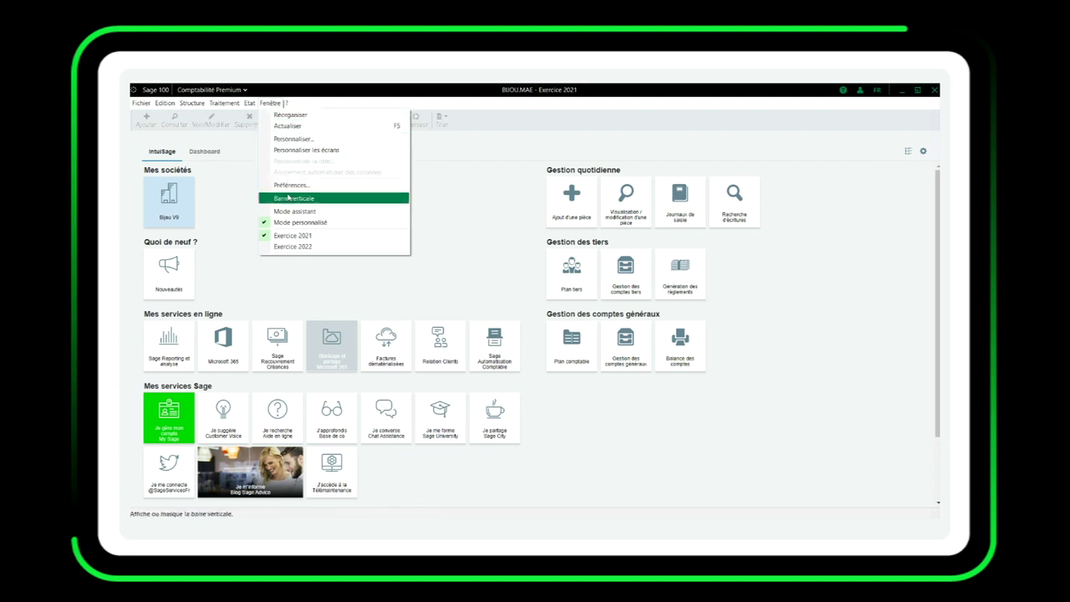
{"action": "left_click", "coordinate": [322, 241]}
{"action": "left_click", "coordinate": [224, 103]}
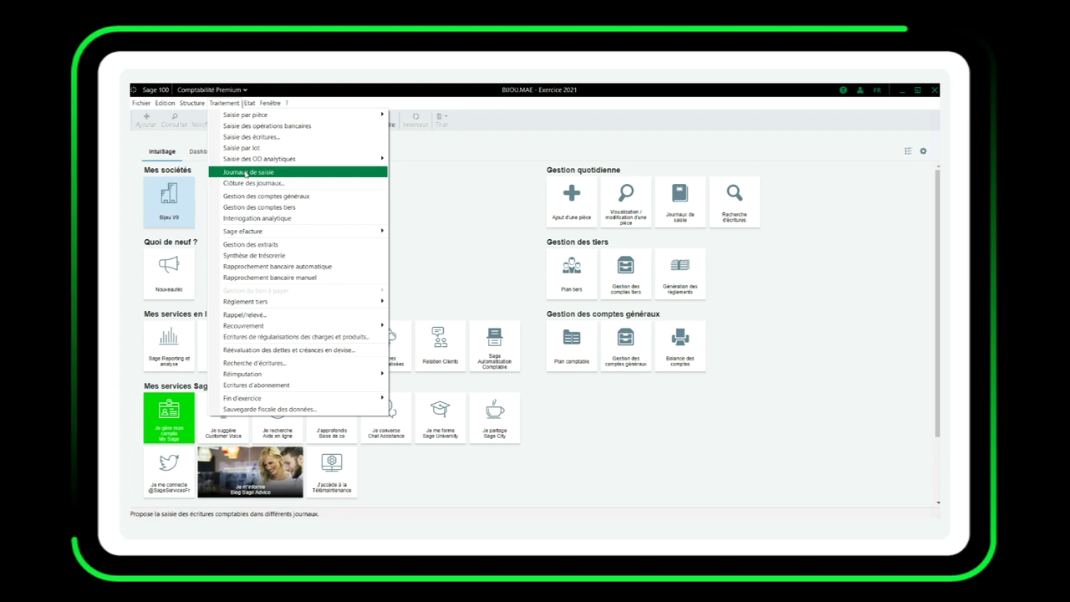
{"action": "left_click", "coordinate": [246, 172]}
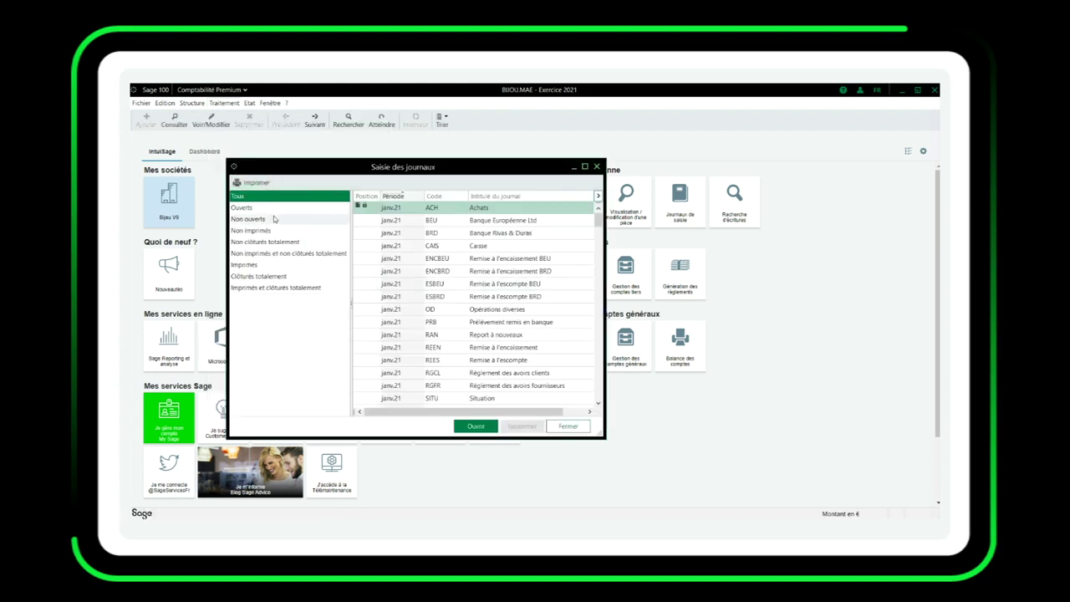
{"action": "left_click", "coordinate": [273, 209]}
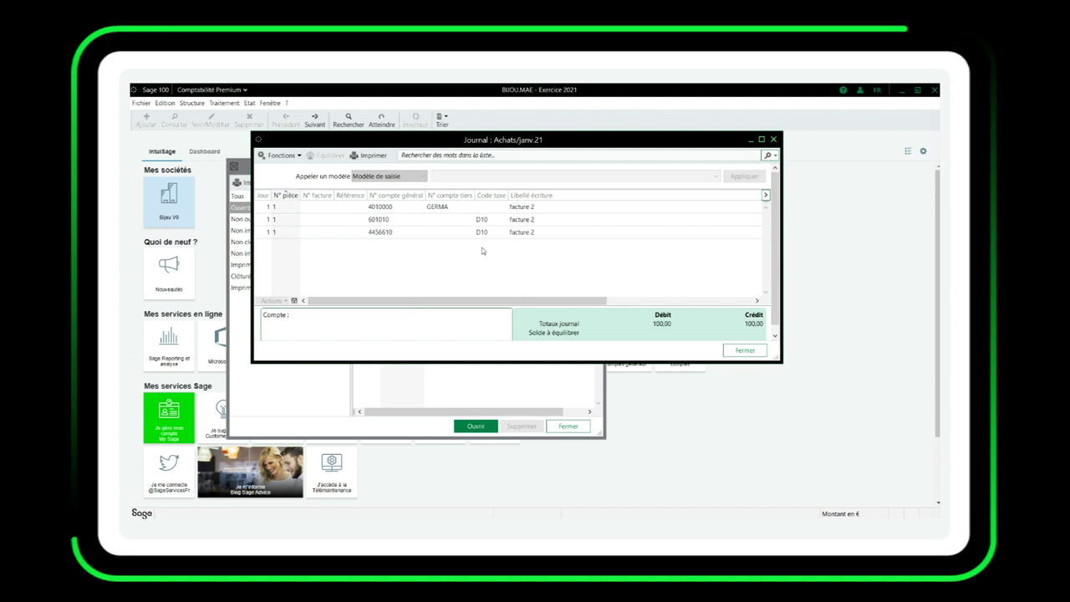
{"action": "left_click", "coordinate": [774, 138]}
{"action": "left_click", "coordinate": [597, 166]}
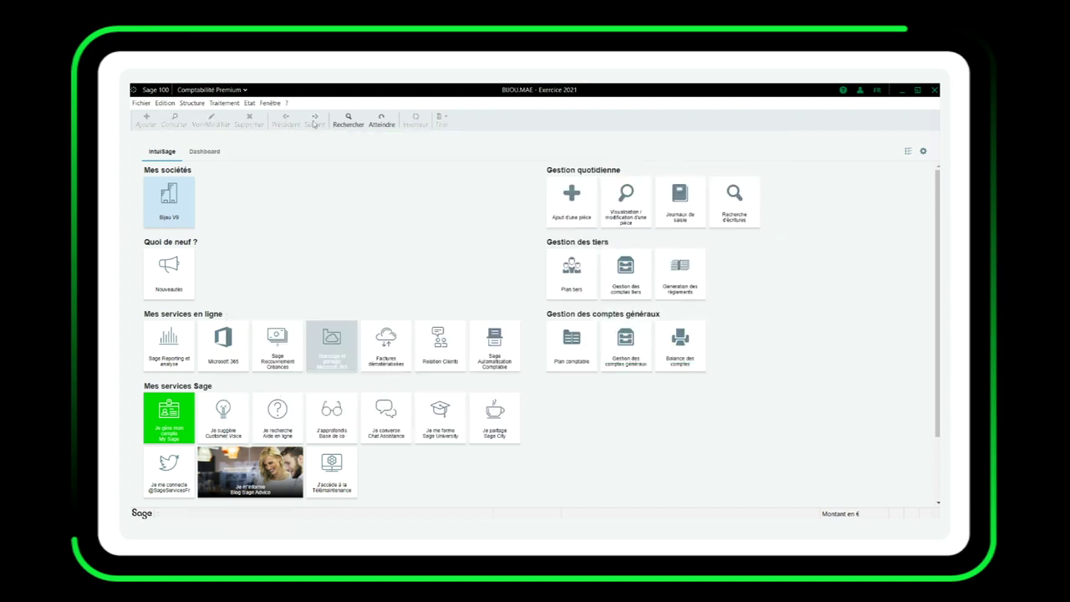
Show the list of exercises in the company settings to check the closing status of 2021
{"action": "left_click", "coordinate": [141, 103]}
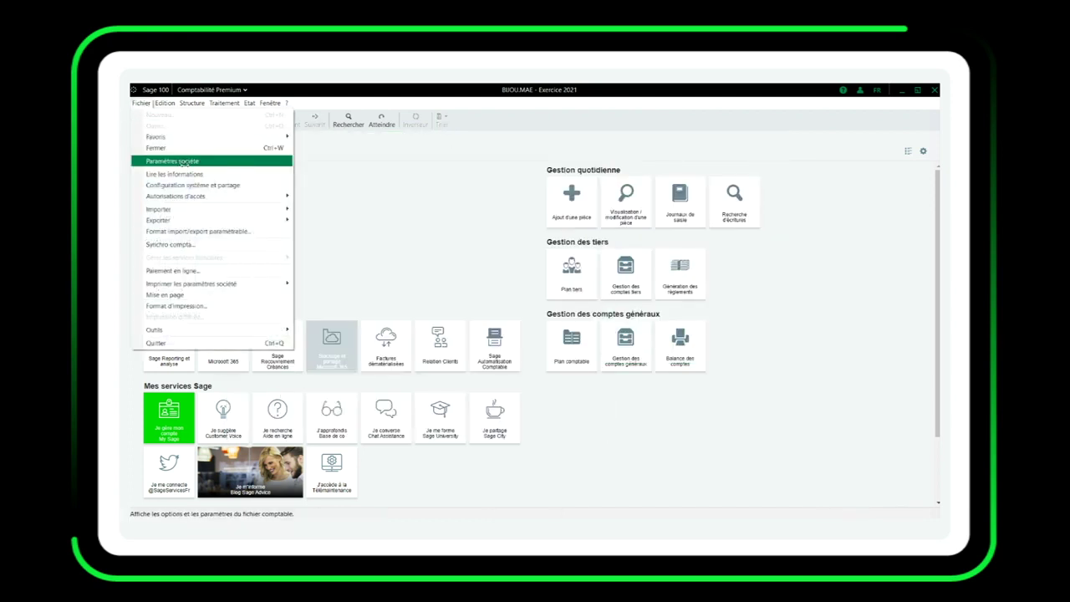
{"action": "left_click", "coordinate": [184, 162]}
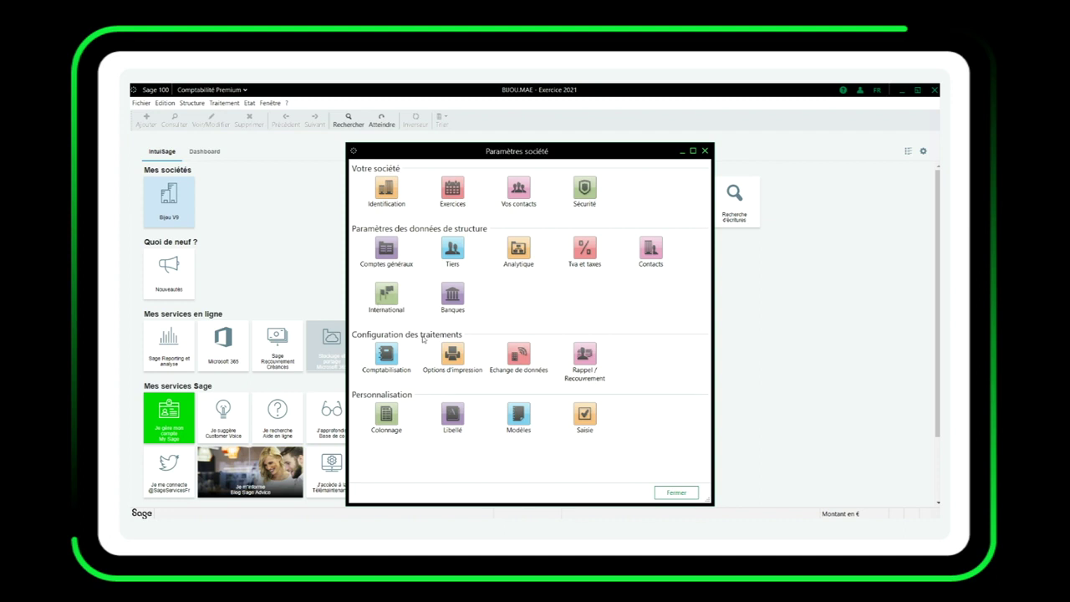
{"action": "left_click", "coordinate": [452, 191]}
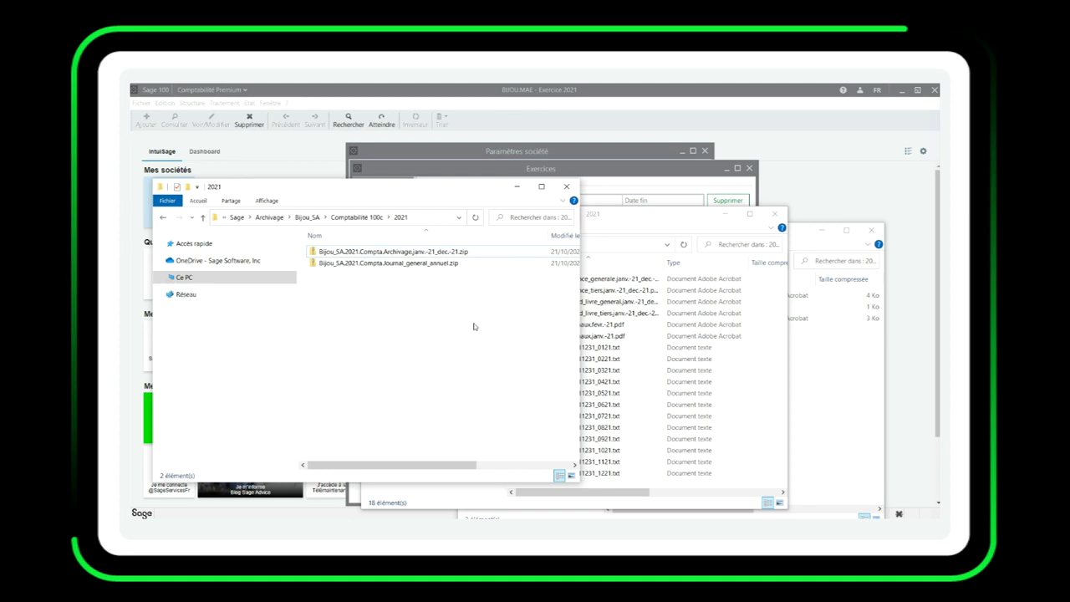
Examine the contents of the 2021 periodic and annual archives in File Explorer, and close the archive windows
{"action": "left_click", "coordinate": [645, 217]}
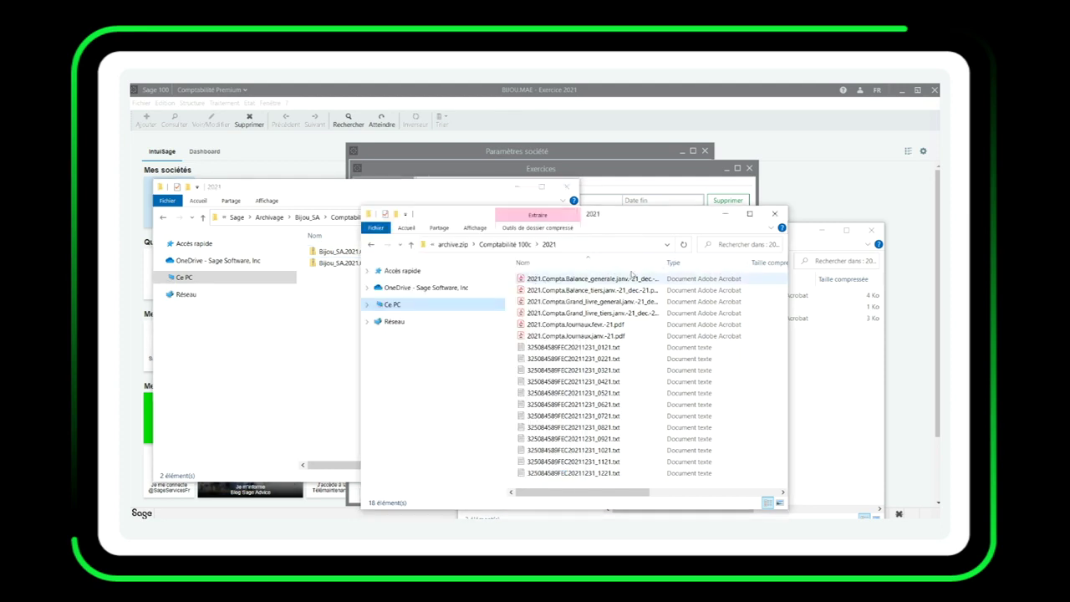
{"action": "left_click", "coordinate": [832, 367]}
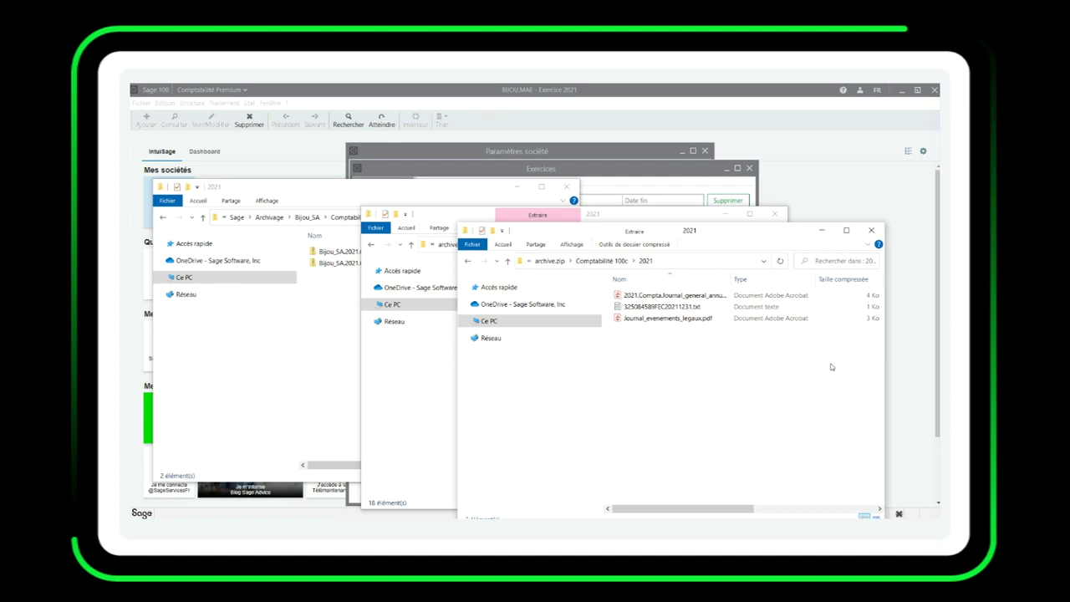
{"action": "left_click", "coordinate": [871, 230]}
{"action": "left_click", "coordinate": [774, 214]}
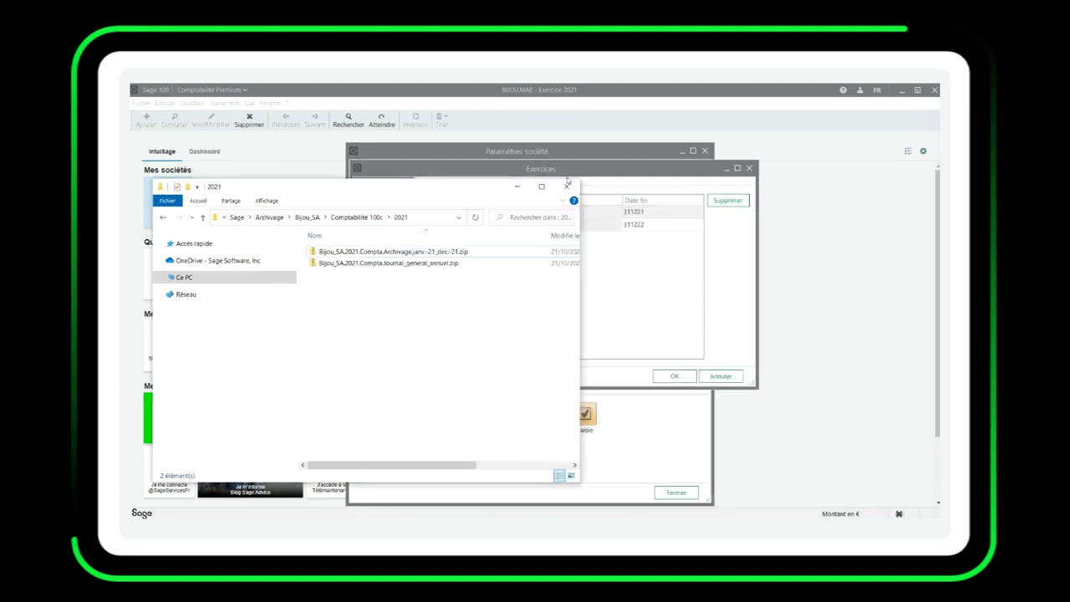
{"action": "left_click", "coordinate": [566, 186]}
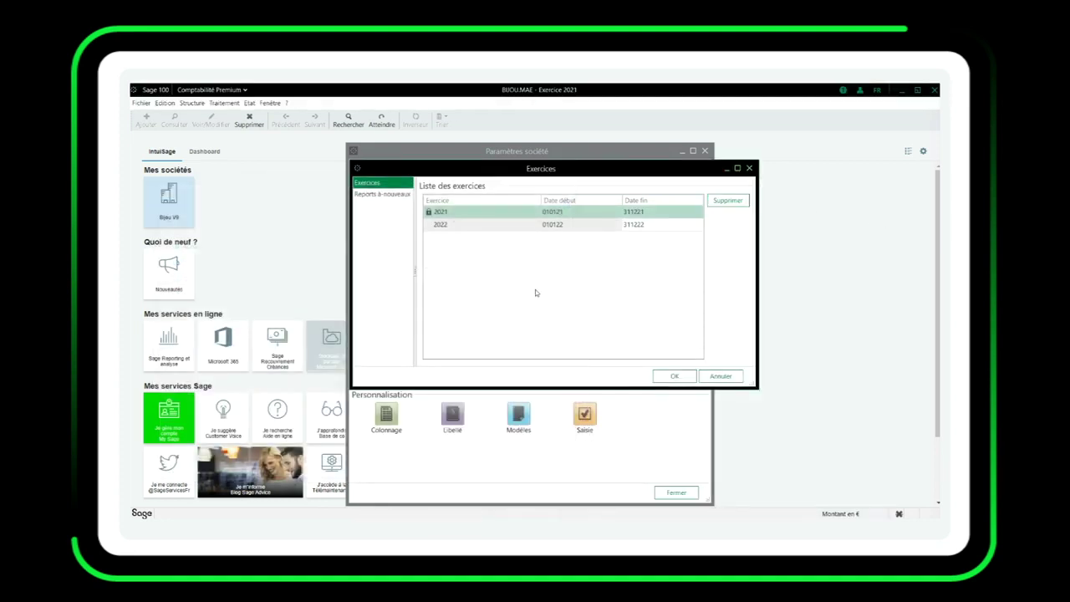